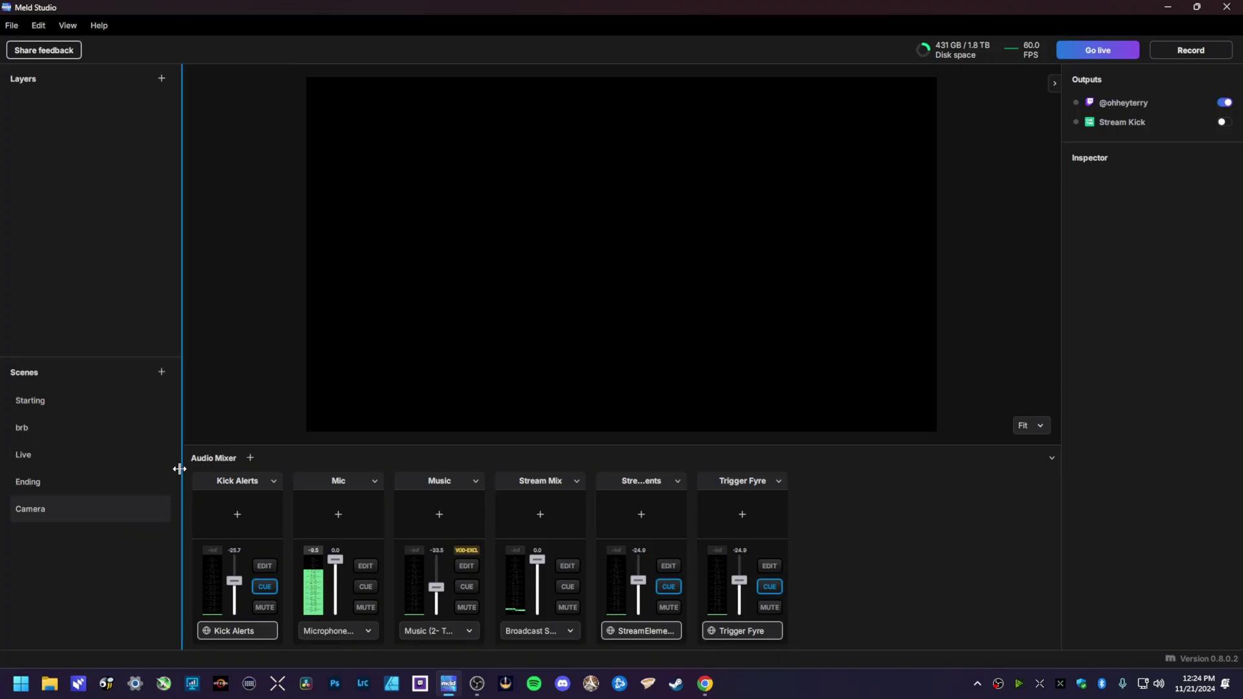
Add a Video device 1 webcam layer, placed top-left and enlarged to 1534×863.
left_click(161, 79)
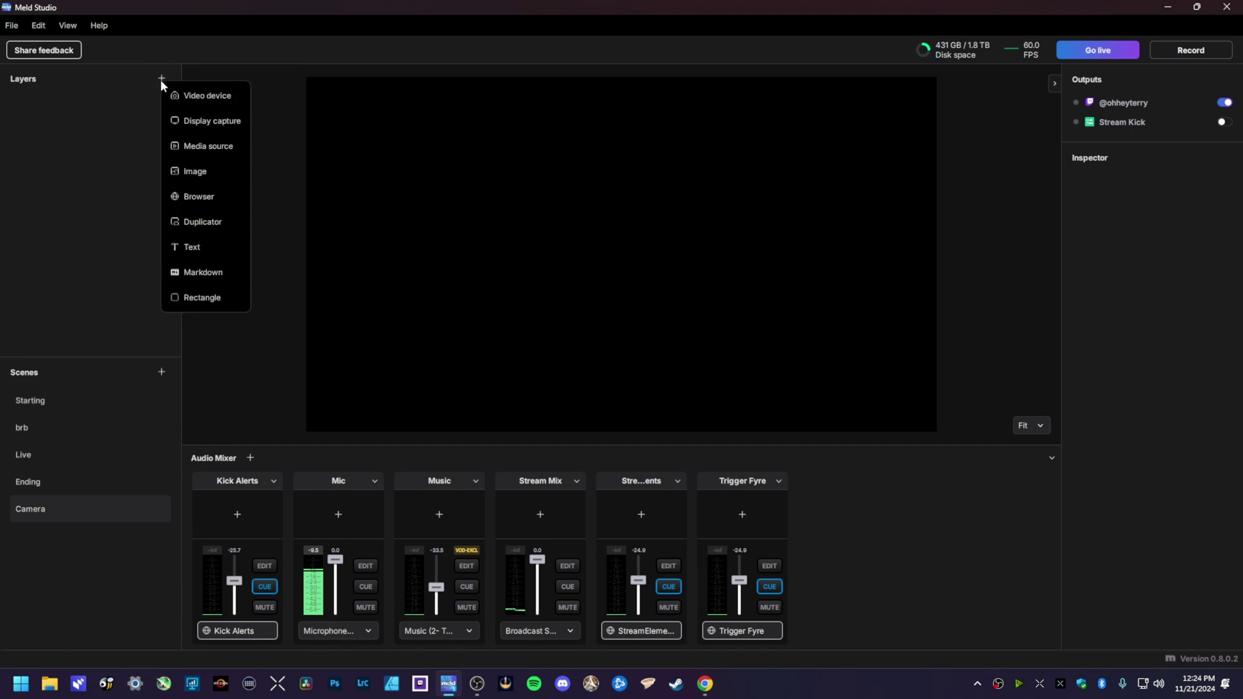
left_click(195, 94)
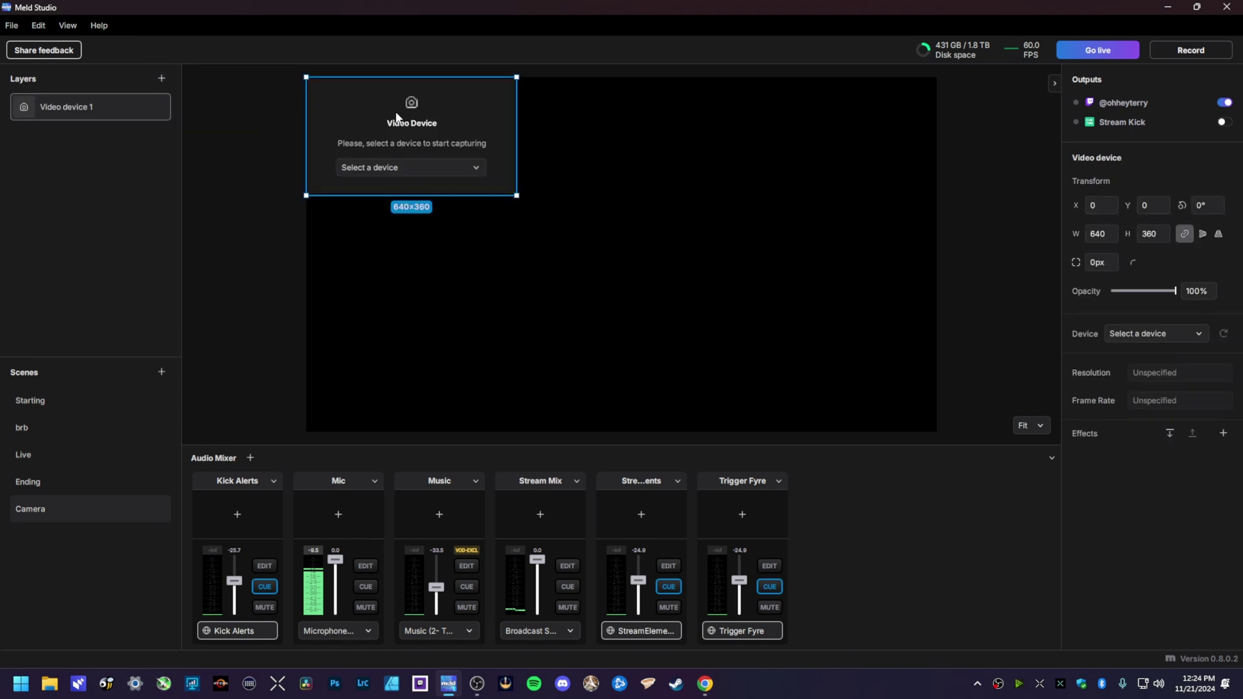
mouse_move(397, 117)
left_mouse_down()
mouse_move(613, 155)
mouse_move(614, 231)
left_mouse_up()
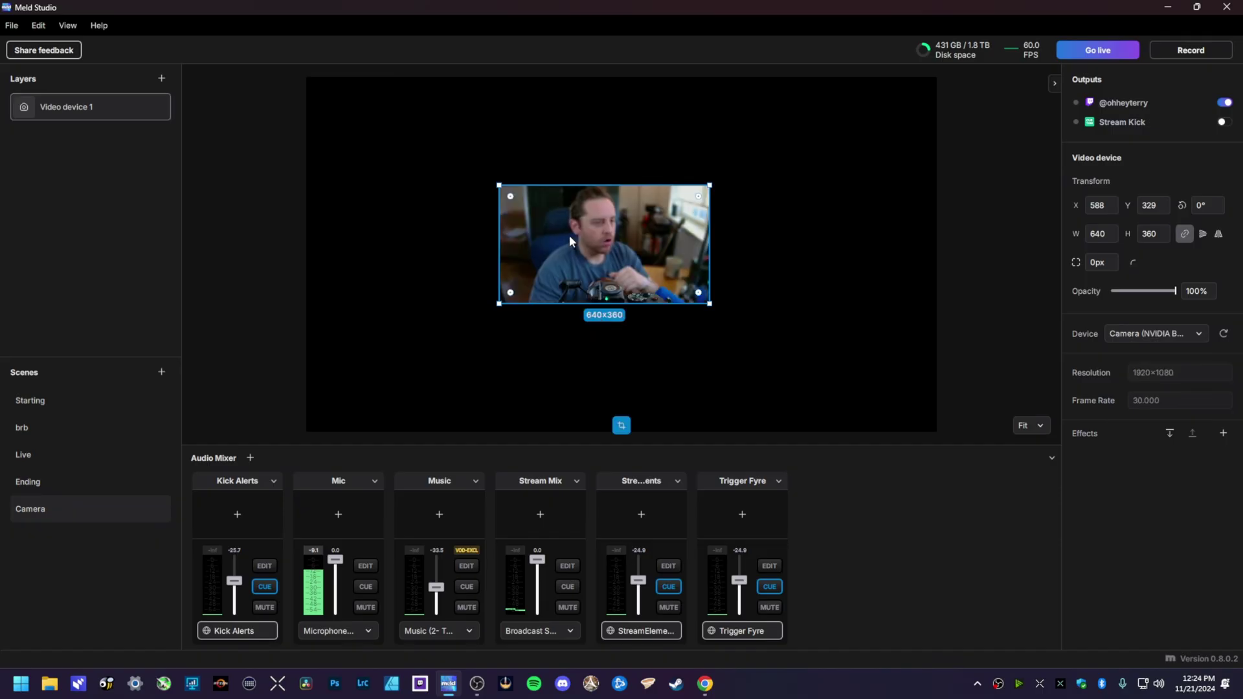
left_click_drag(632, 276, 484, 193)
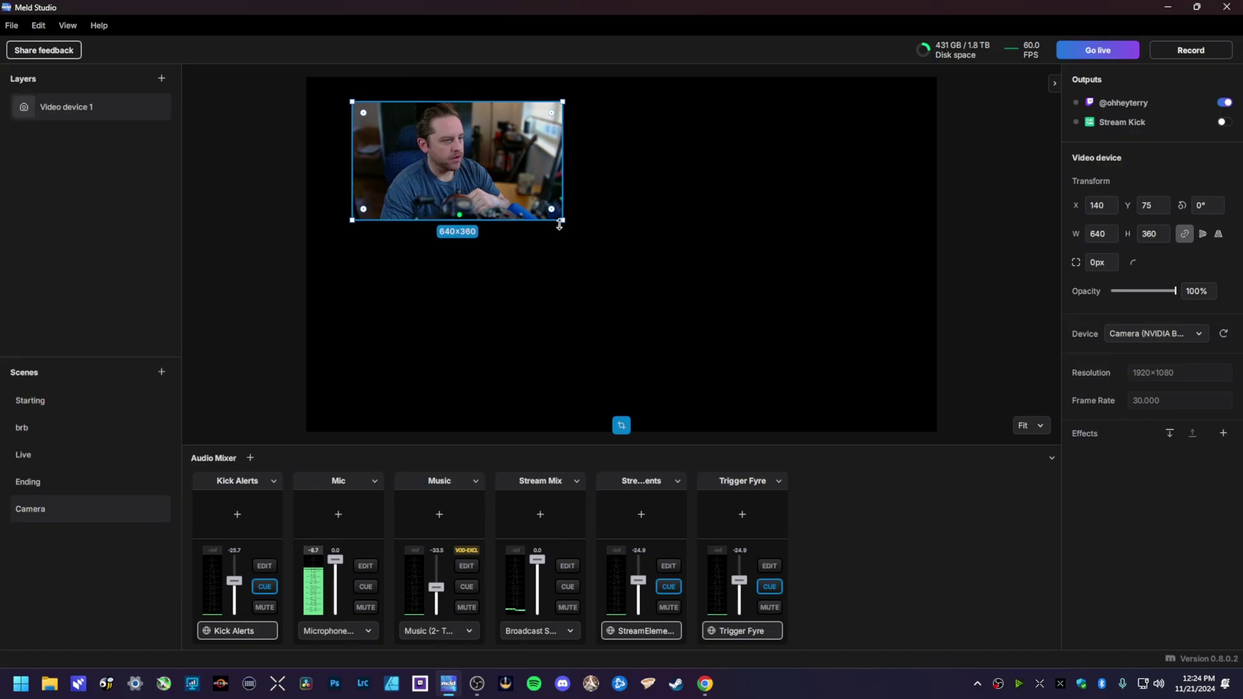
left_click_drag(569, 225, 855, 384)
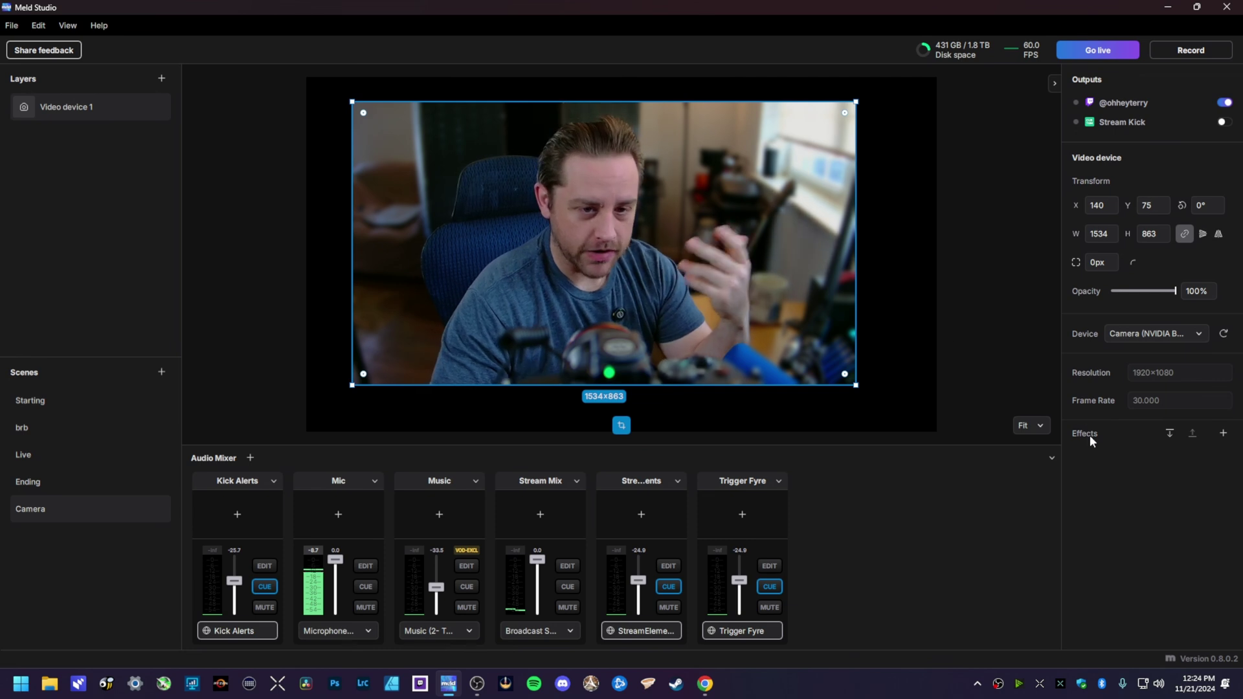
Add a Glow Styles effect to the webcam with glow colour purple #3300CF.
left_click(1223, 433)
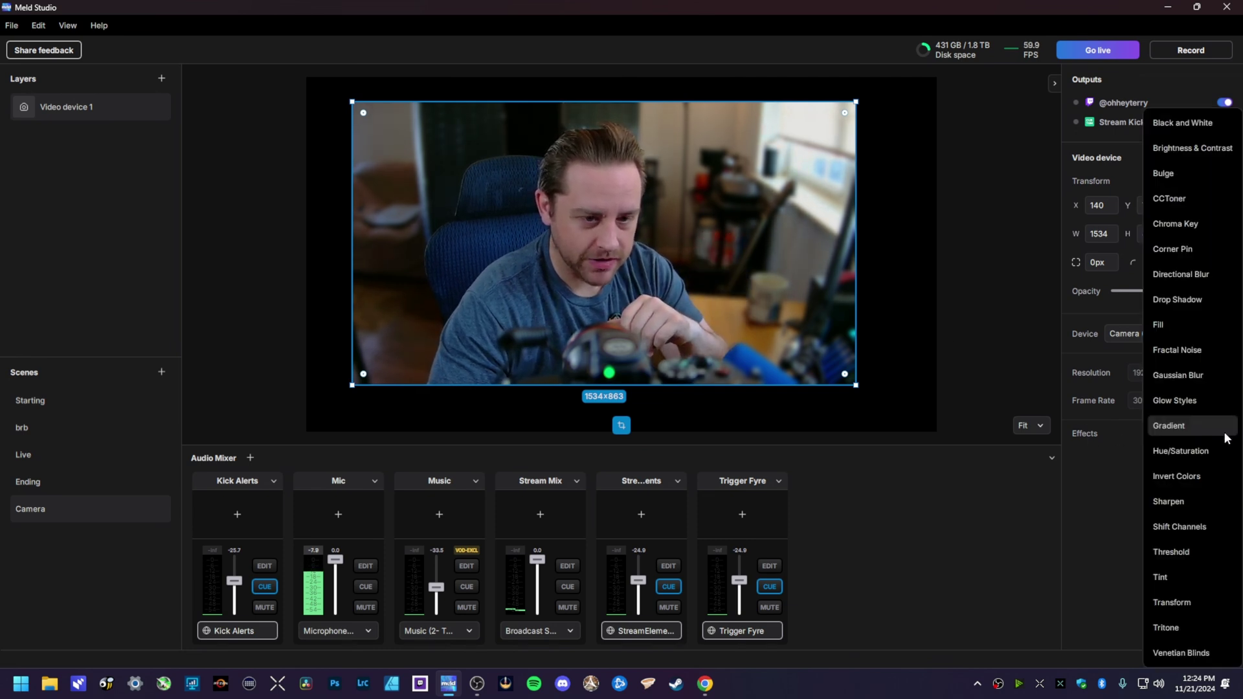
left_click(1173, 402)
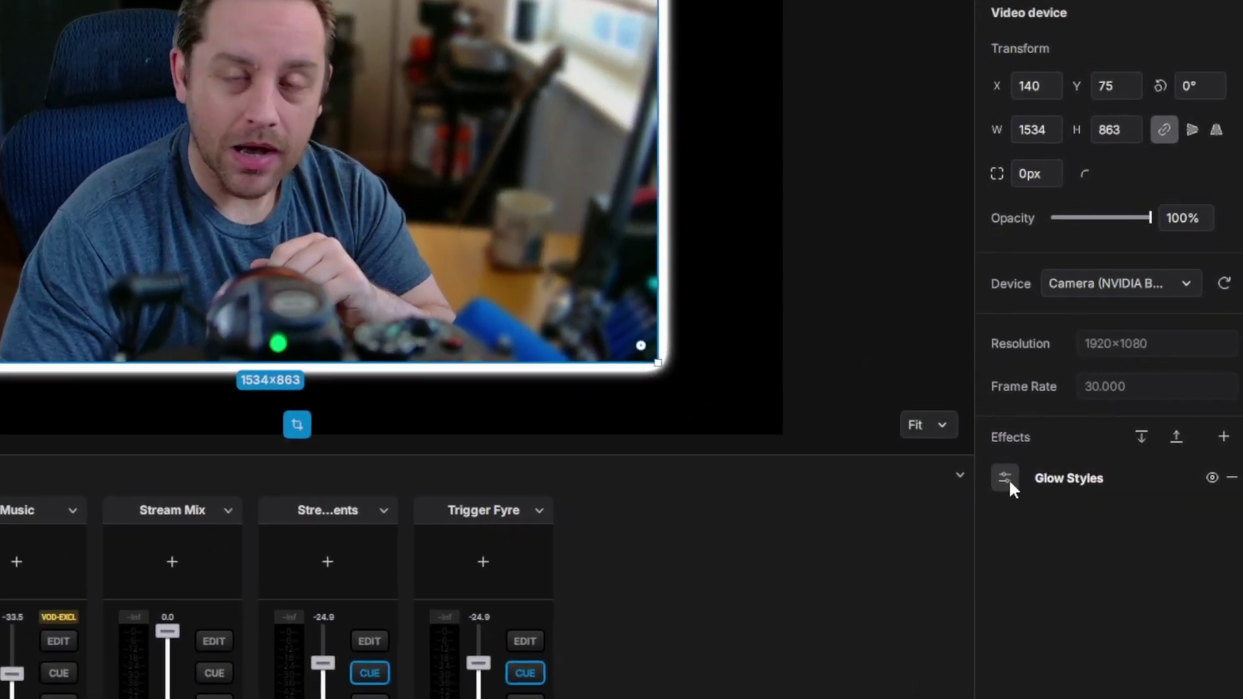
left_click(1007, 478)
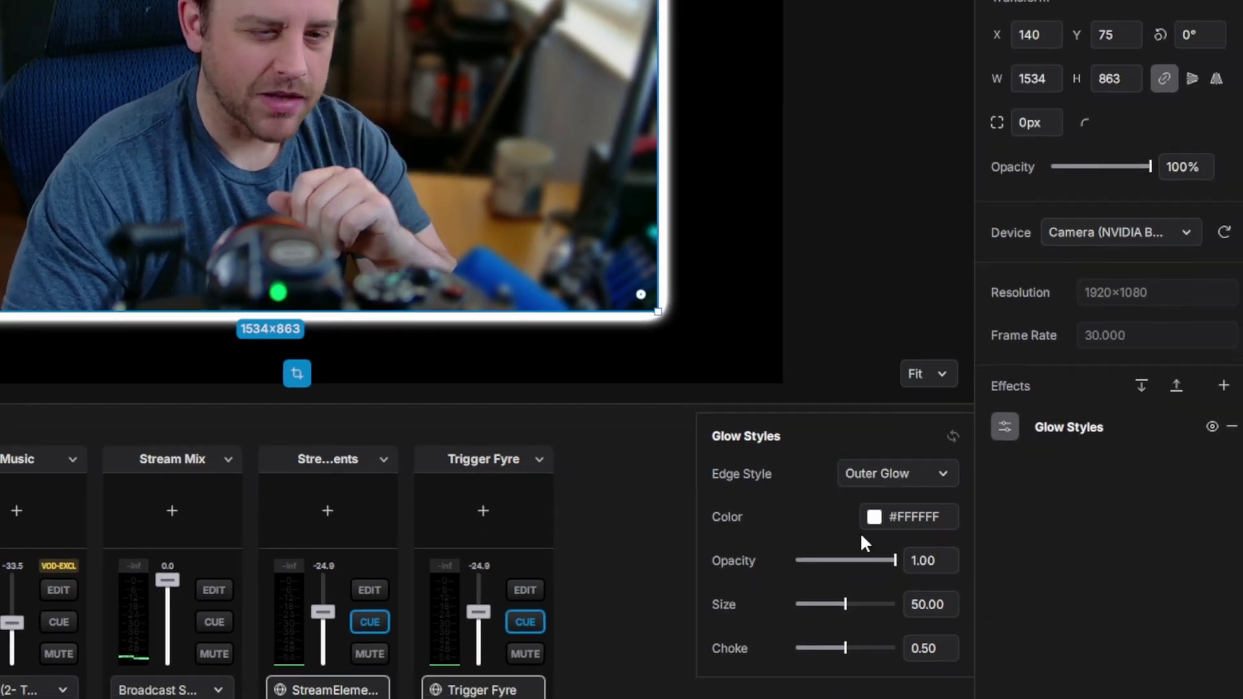
left_click(874, 517)
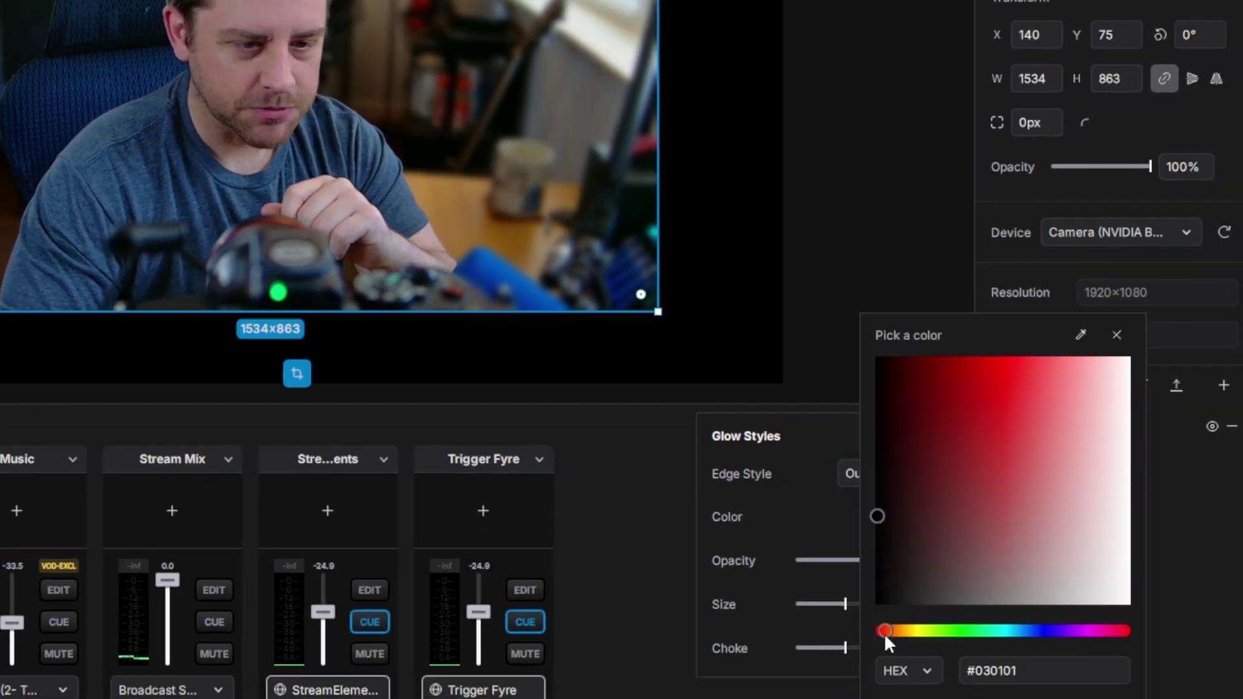
left_click_drag(883, 632, 1046, 634)
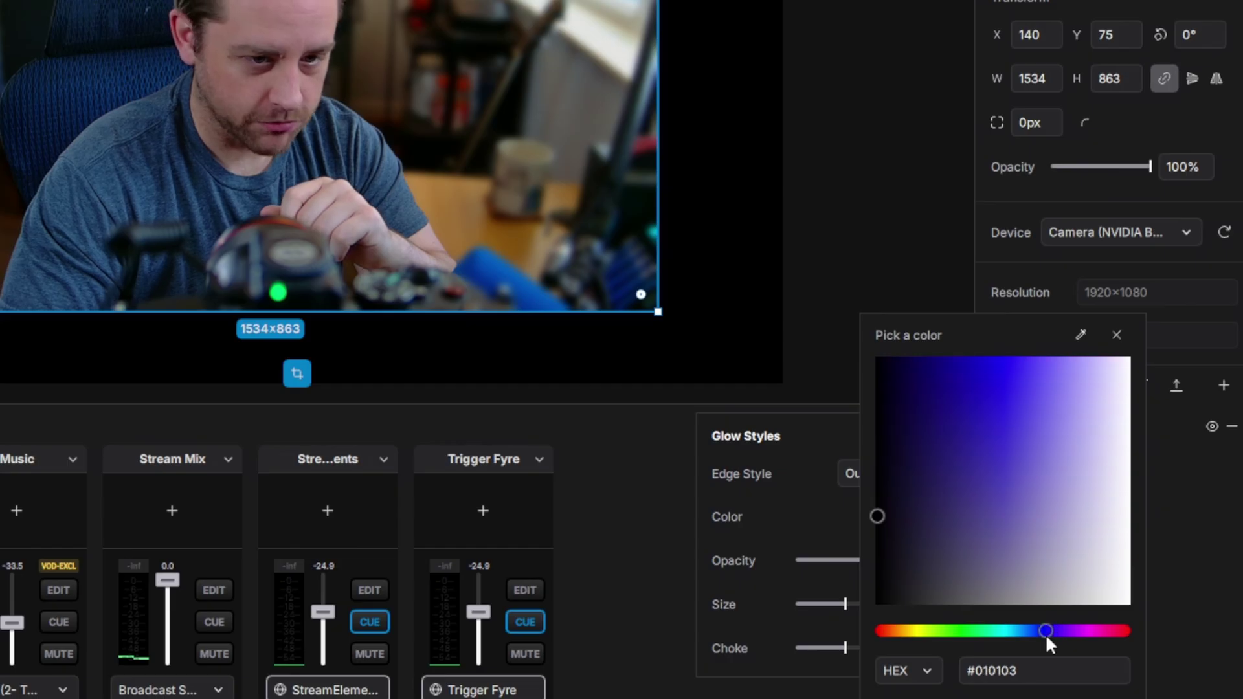
left_click_drag(1056, 634, 1052, 634)
left_click(978, 357)
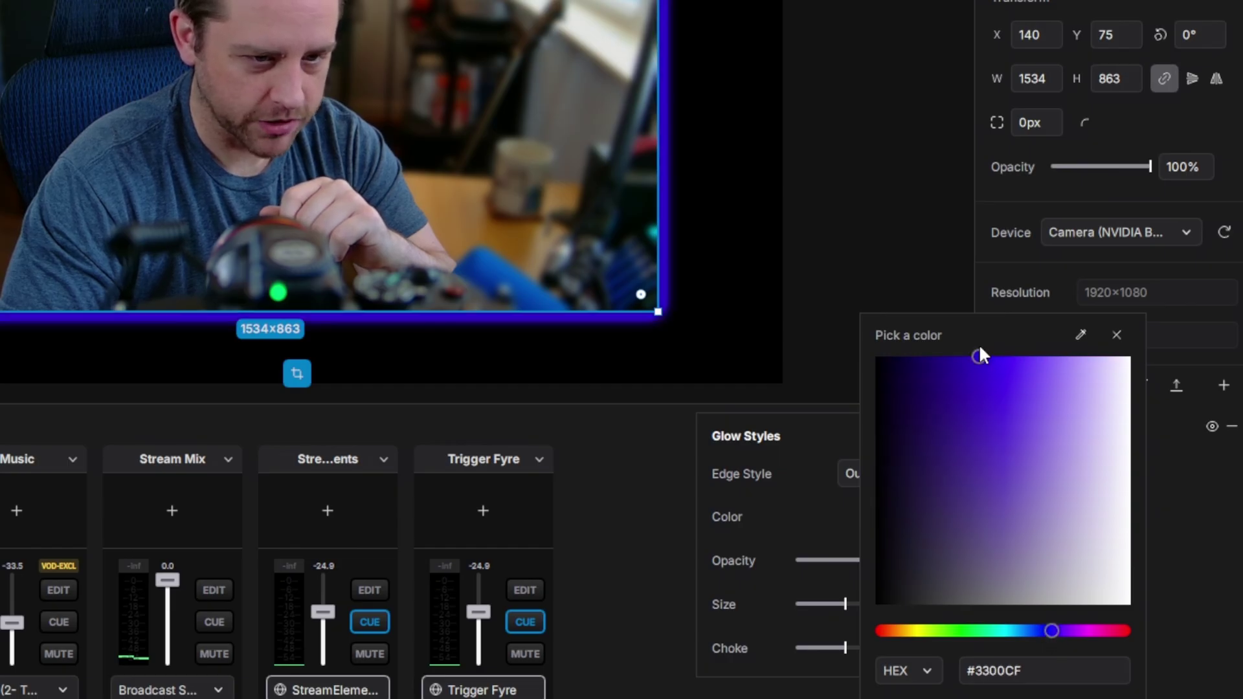
left_click(1183, 532)
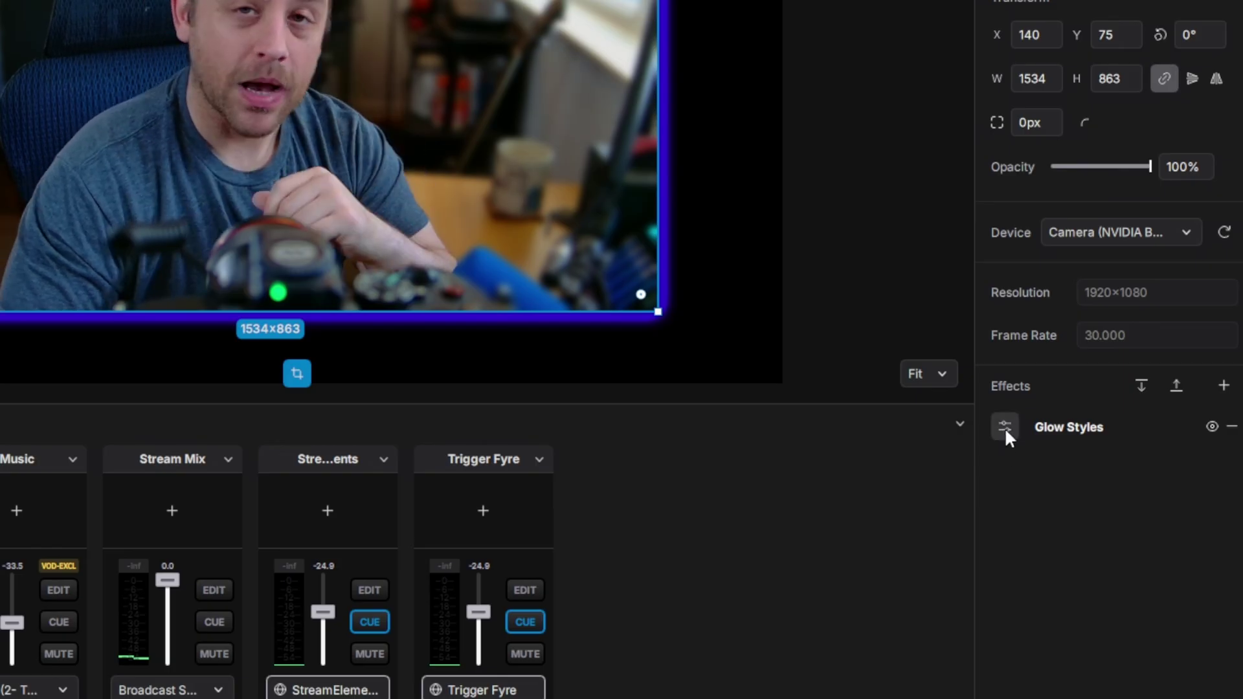
Set the Glow Styles size to 25 and choke to 0.07, previewing the deselected webcam.
left_click(1005, 427)
left_click_drag(844, 604, 825, 604)
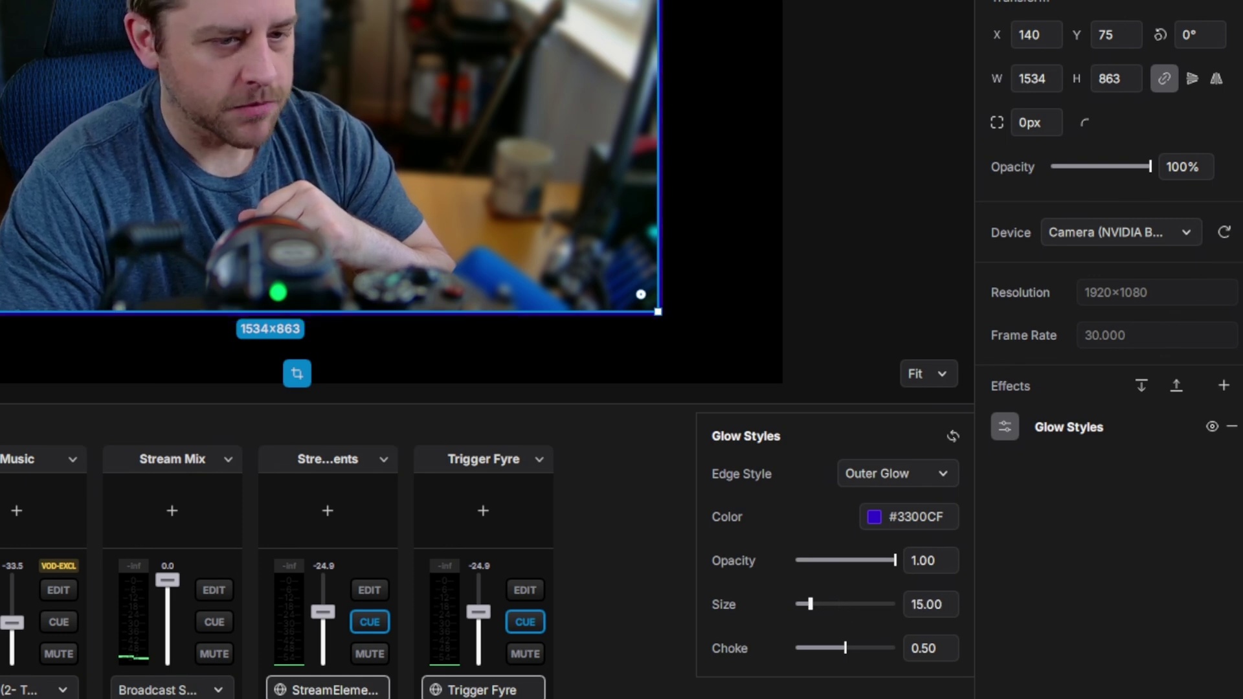
left_click_drag(841, 648, 796, 648)
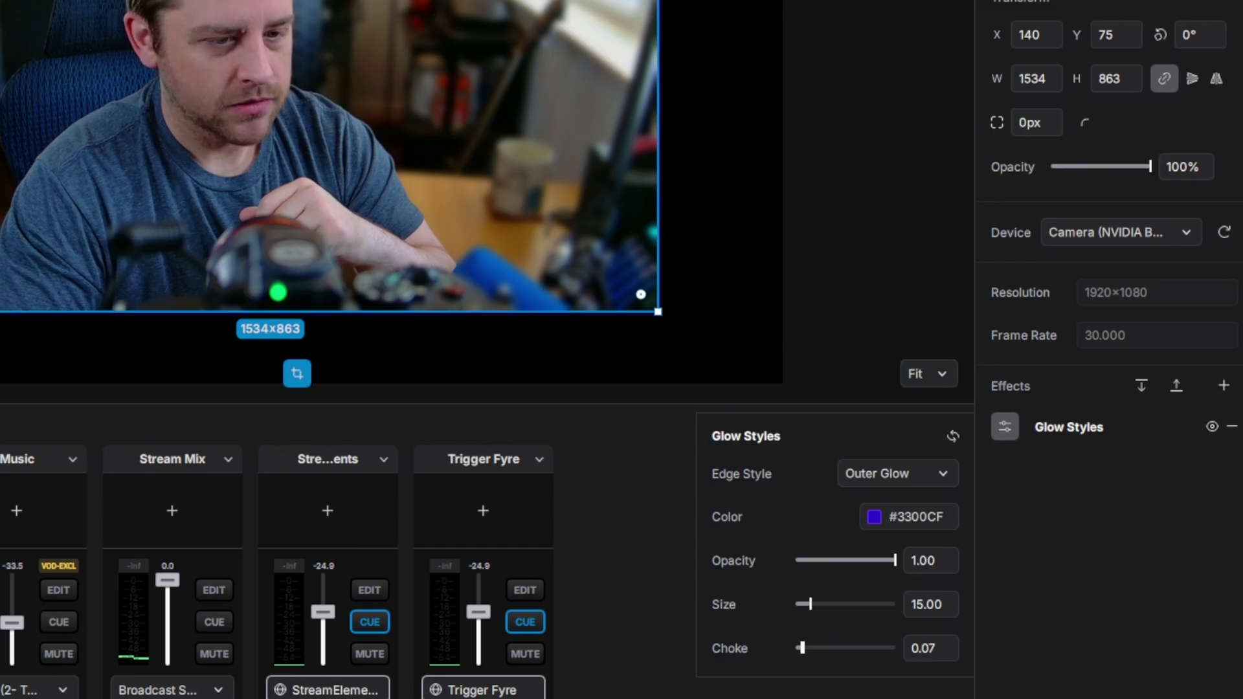
left_click(740, 253)
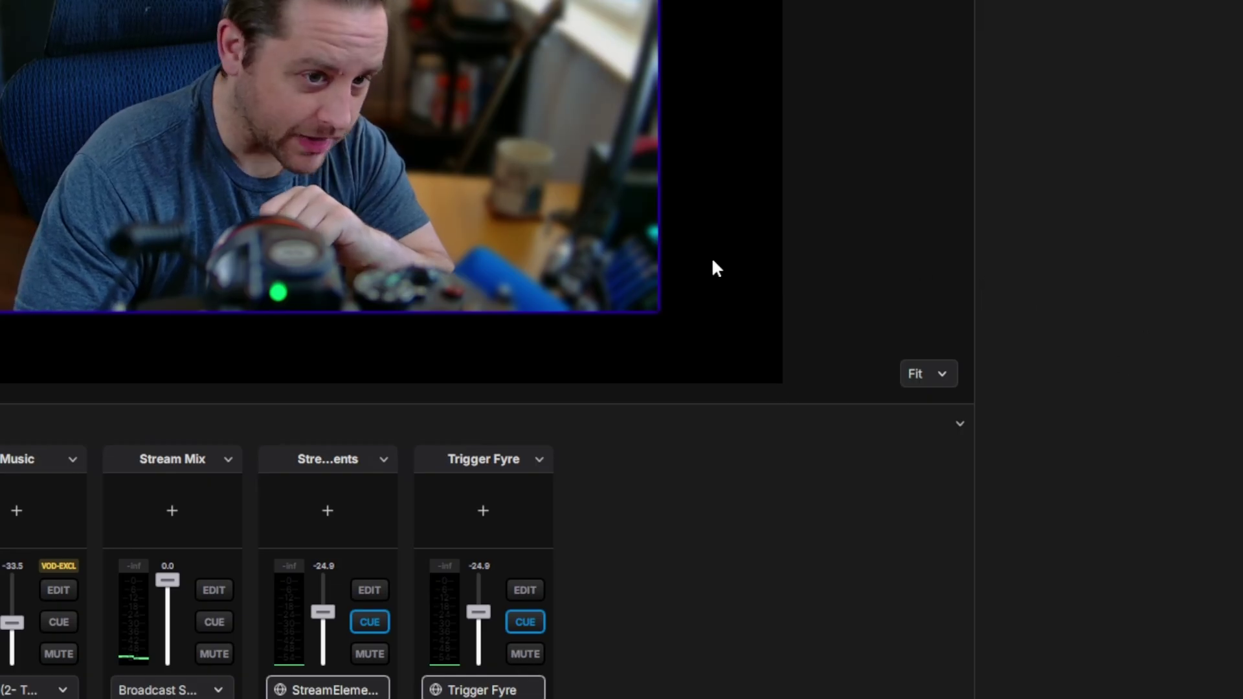
left_click(637, 267)
left_click(1005, 427)
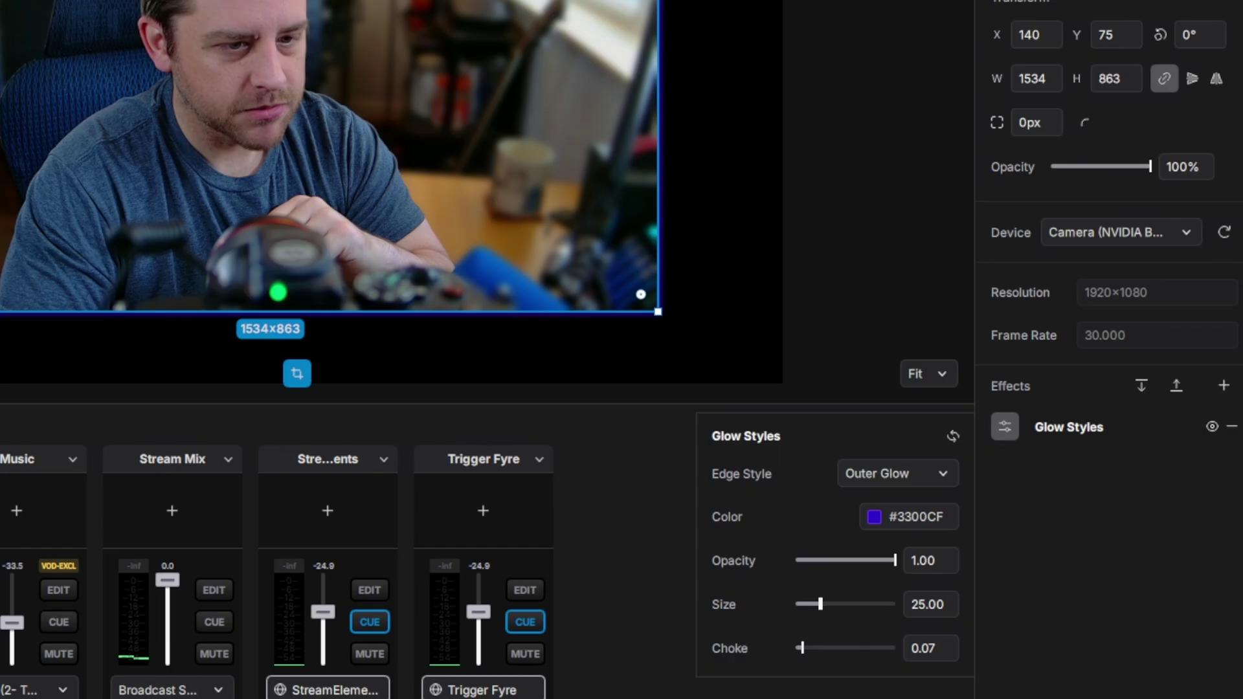
left_click(773, 241)
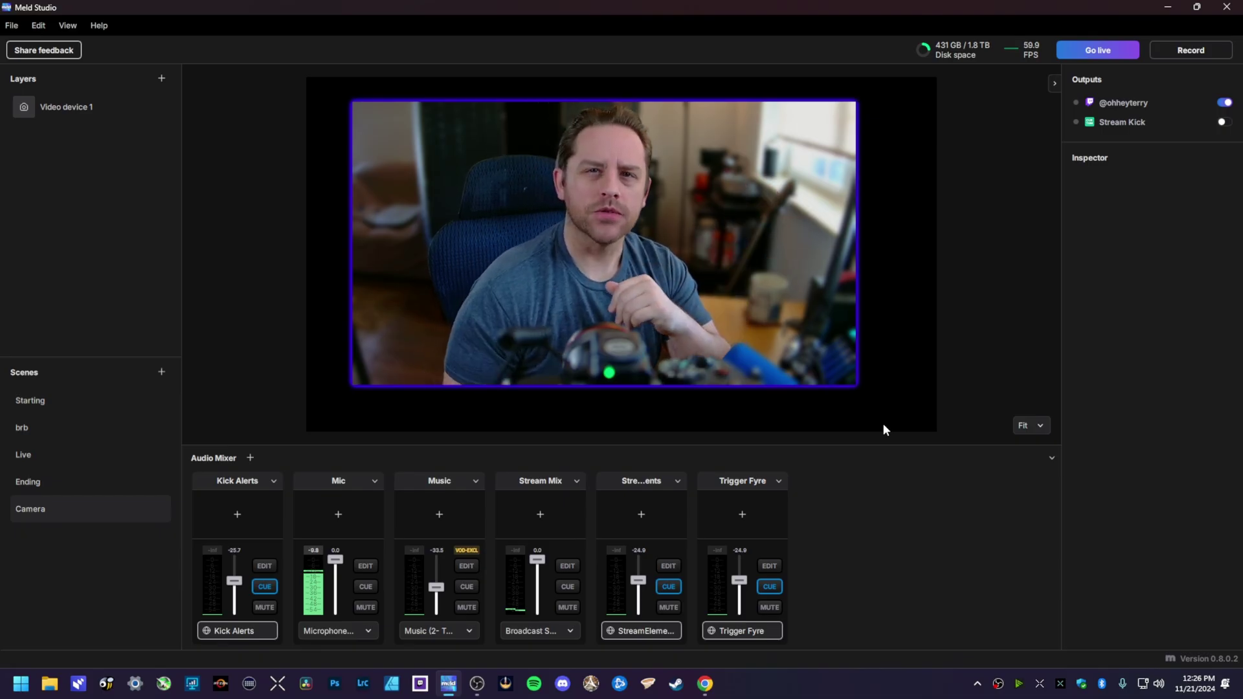
Round the webcam layer's corners using its corner-radius handle.
left_click(609, 272)
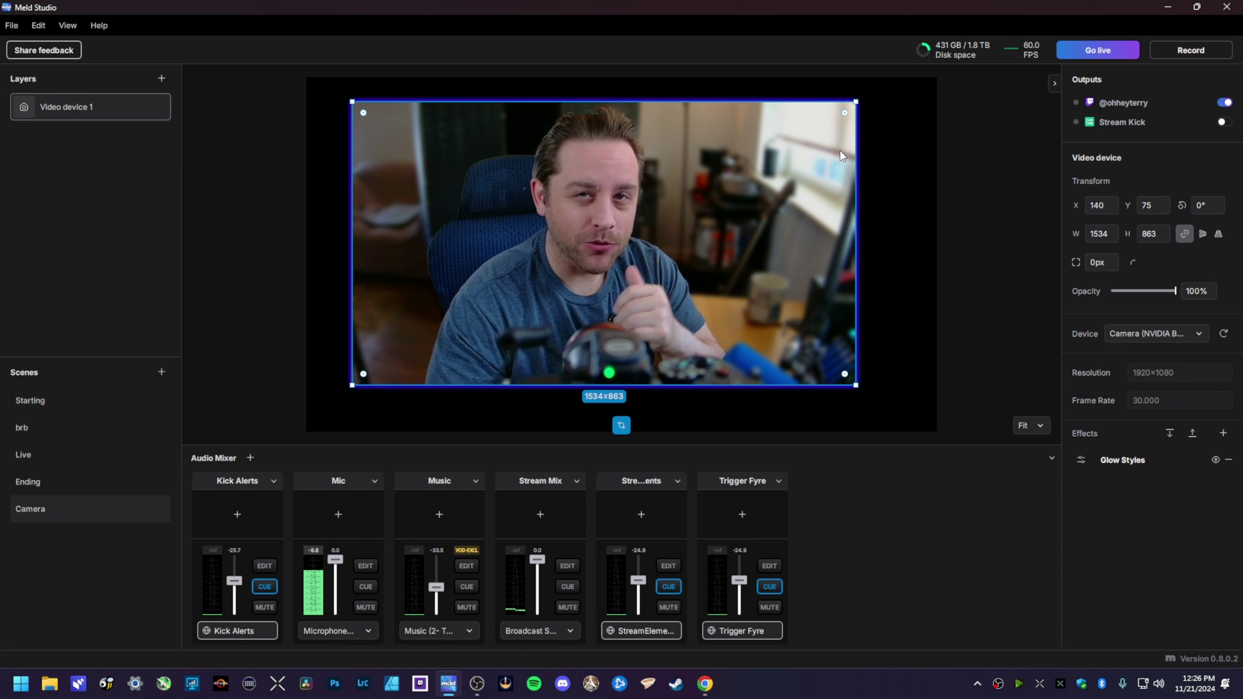
left_click(845, 114)
left_click_drag(846, 114, 843, 118)
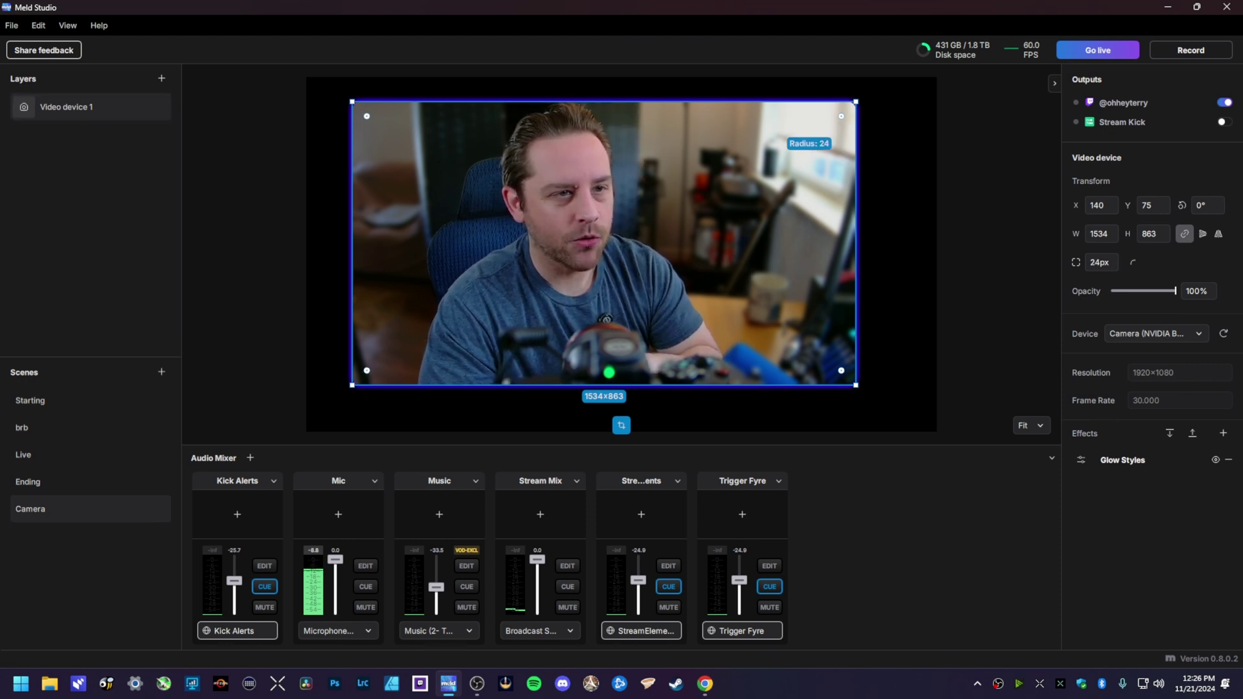
left_click(895, 125)
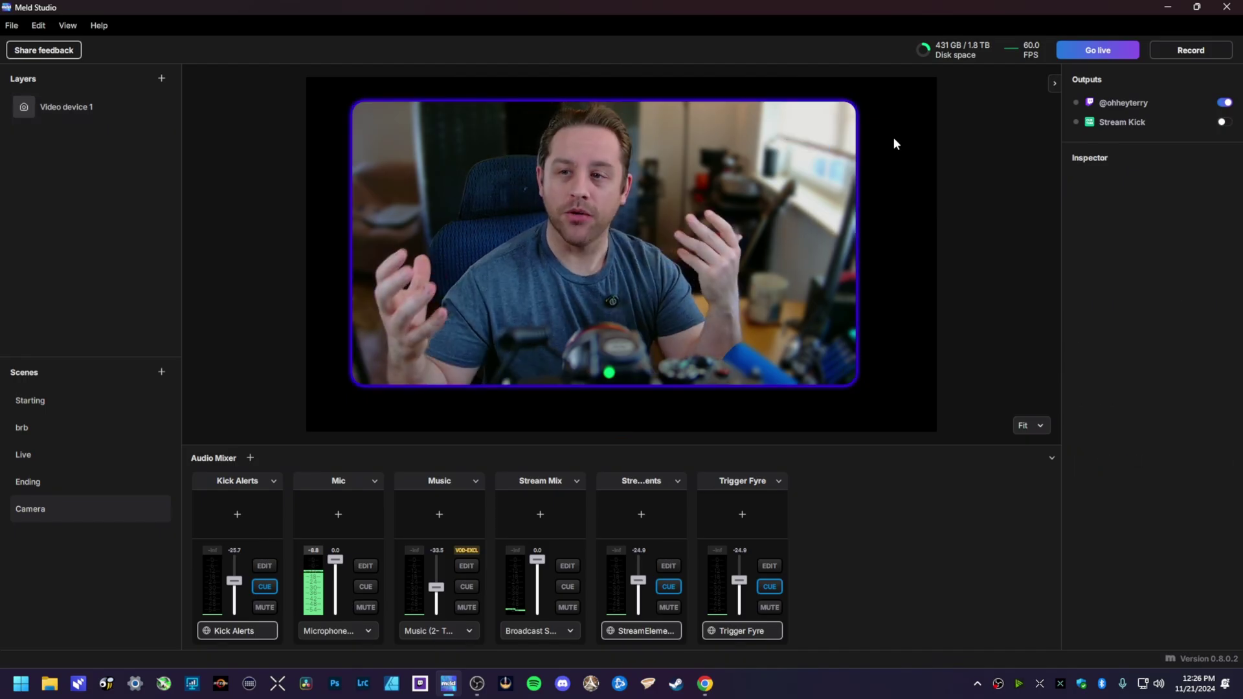
Shrink the webcam layer to 510×287 near the canvas's left side.
left_click(851, 103)
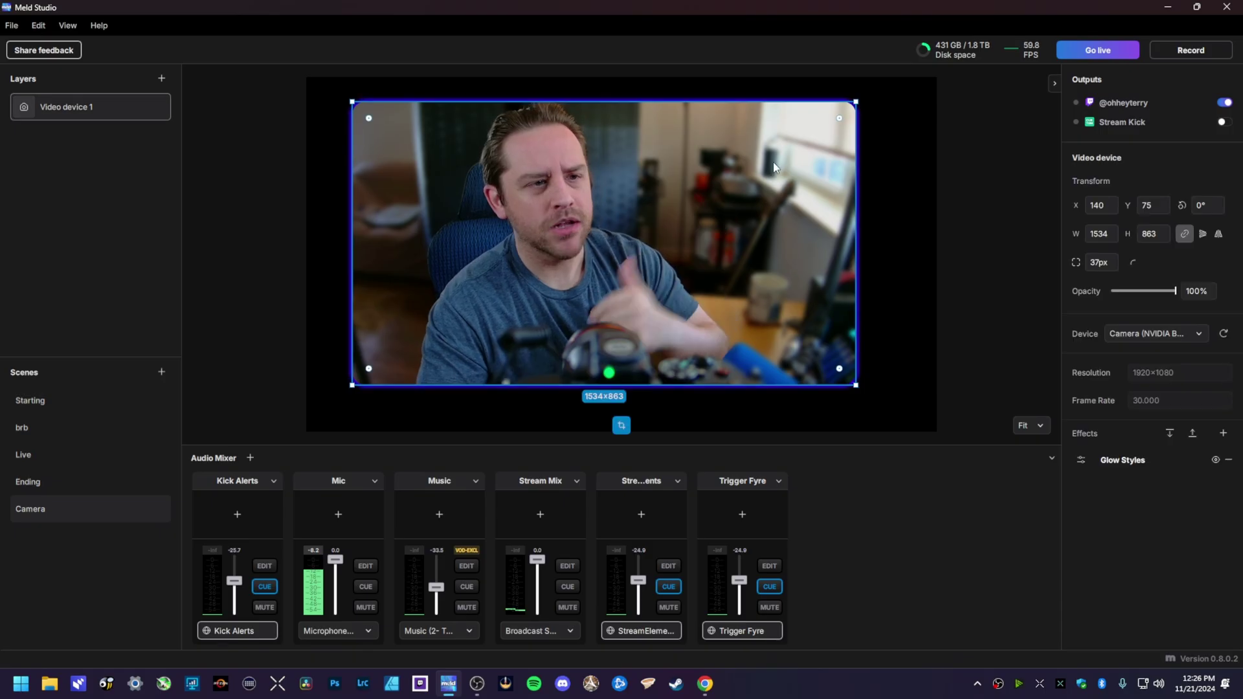
mouse_move(851, 99)
left_mouse_down()
mouse_move(448, 290)
mouse_move(417, 267)
left_mouse_up()
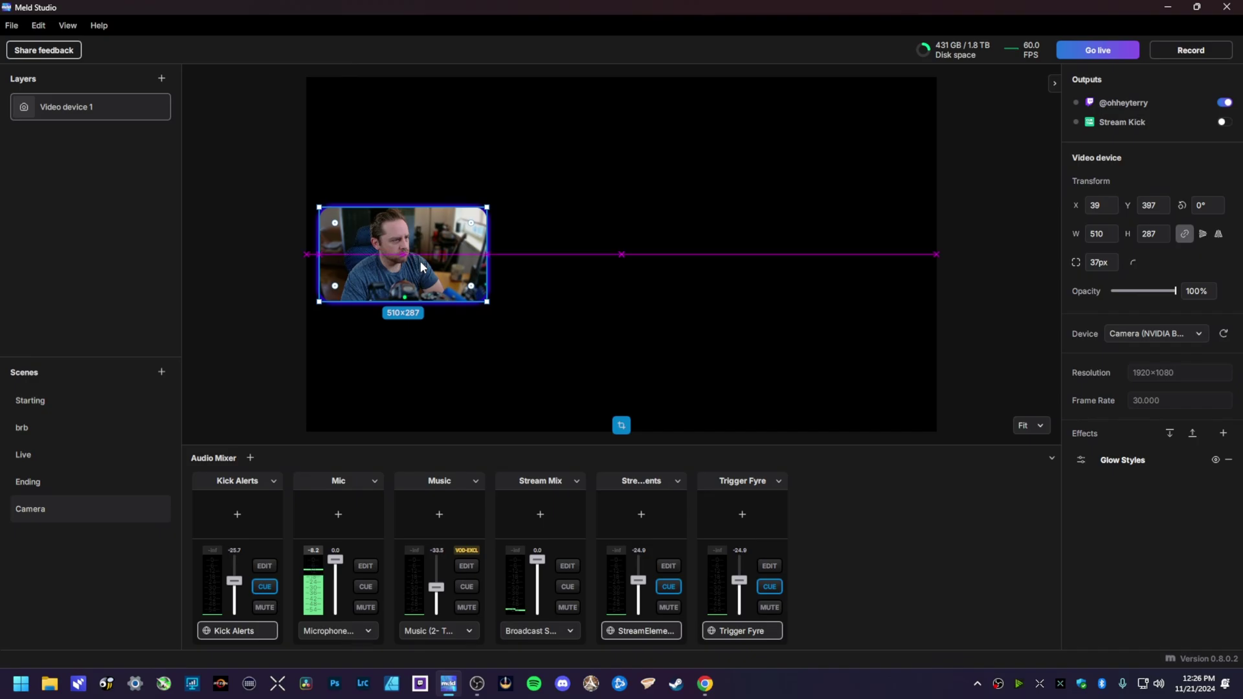
left_click(589, 283)
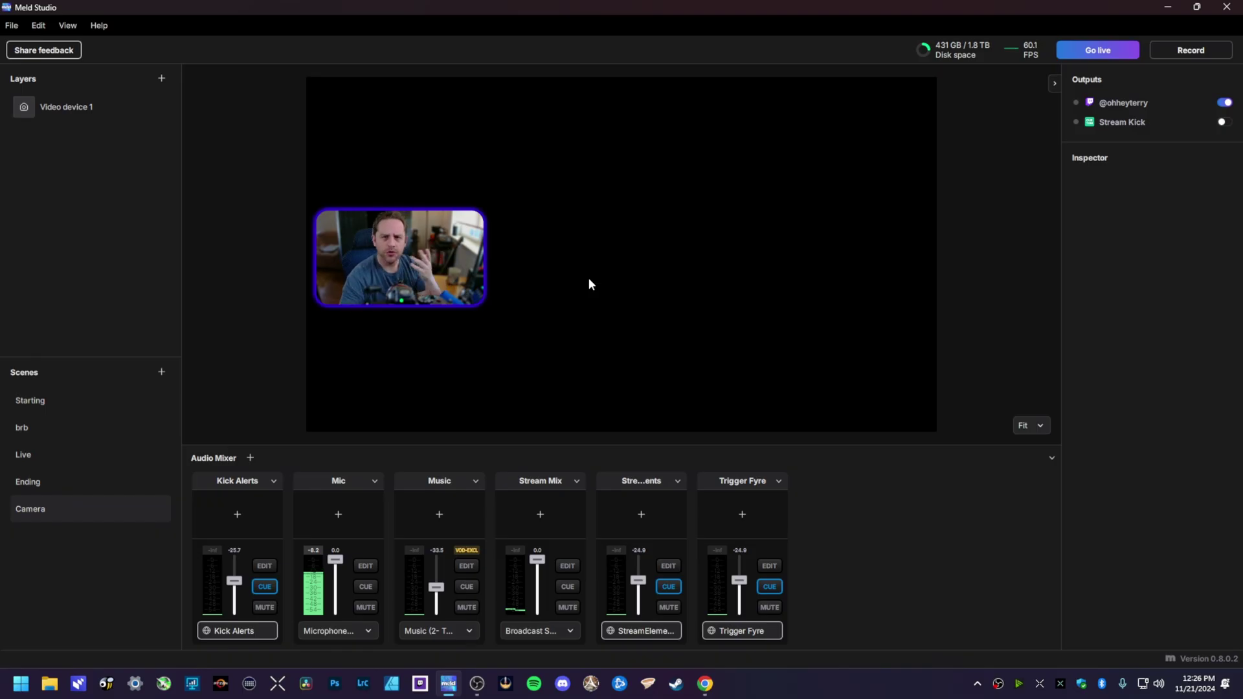
Enlarge the webcam layer toward the canvas centre.
left_click(452, 250)
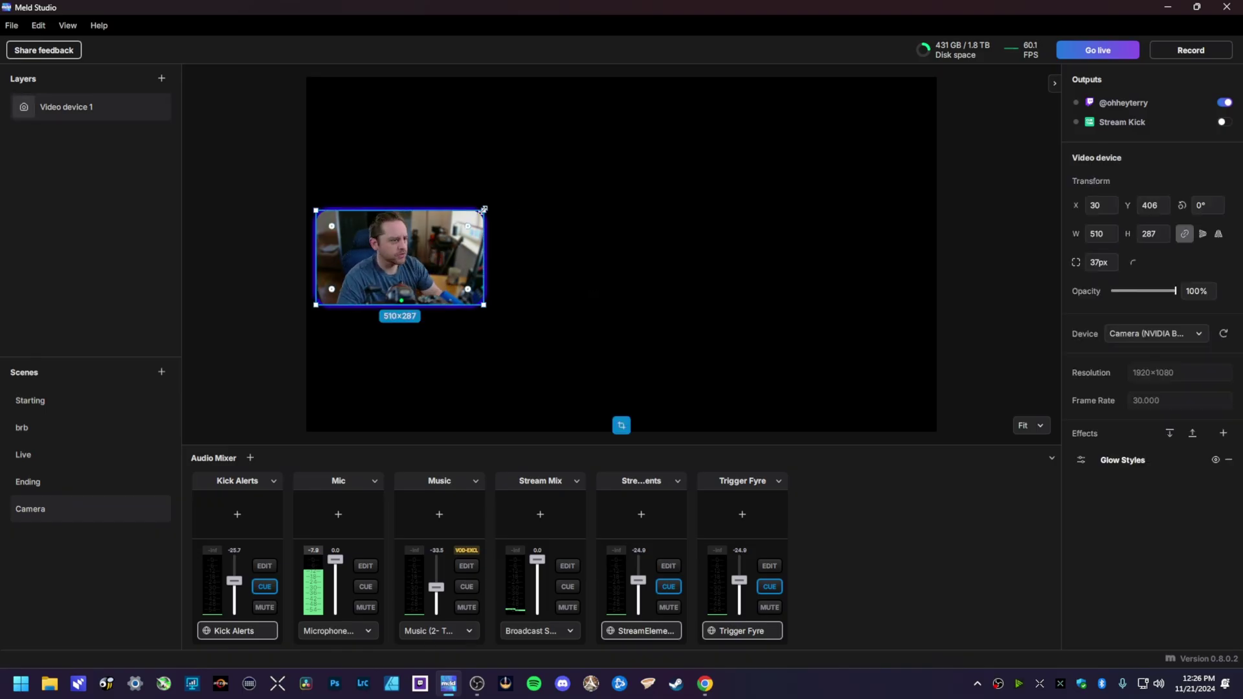
mouse_move(484, 209)
left_mouse_down()
mouse_move(578, 197)
mouse_move(680, 103)
left_mouse_up()
left_click_drag(593, 176, 684, 208)
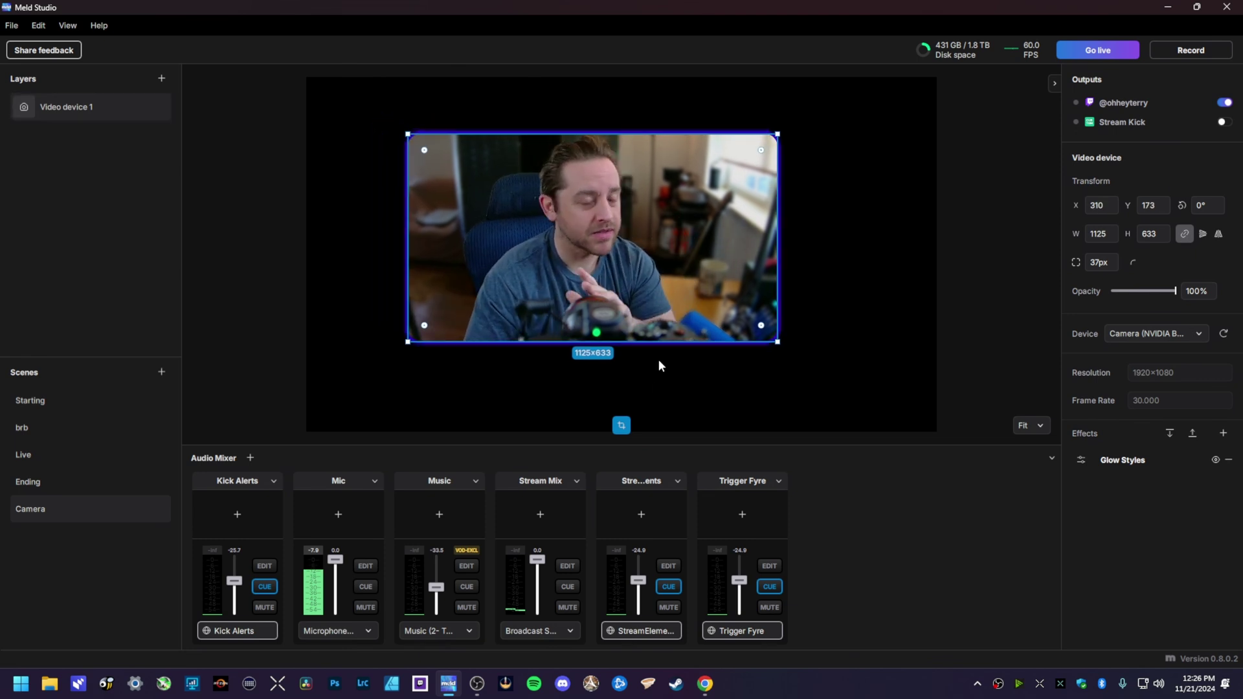
Crop the webcam's left and right edges into a 577×633 portrait frame around the person.
left_click(622, 425)
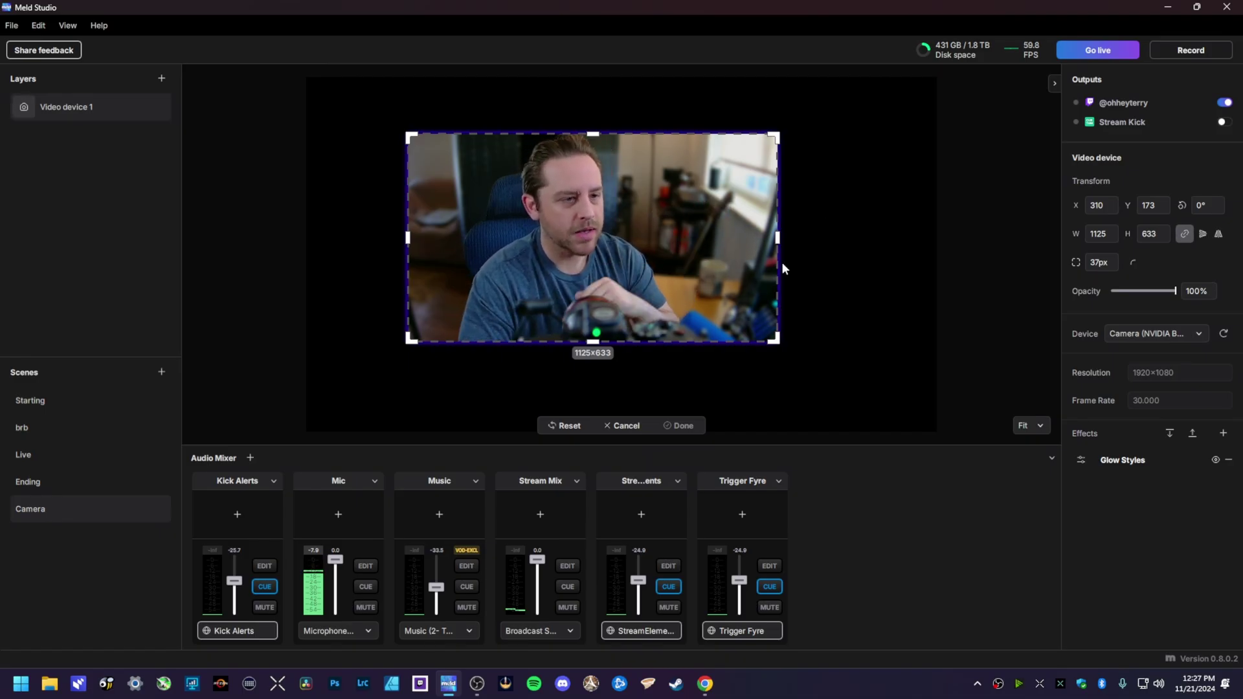
left_click_drag(771, 238, 723, 238)
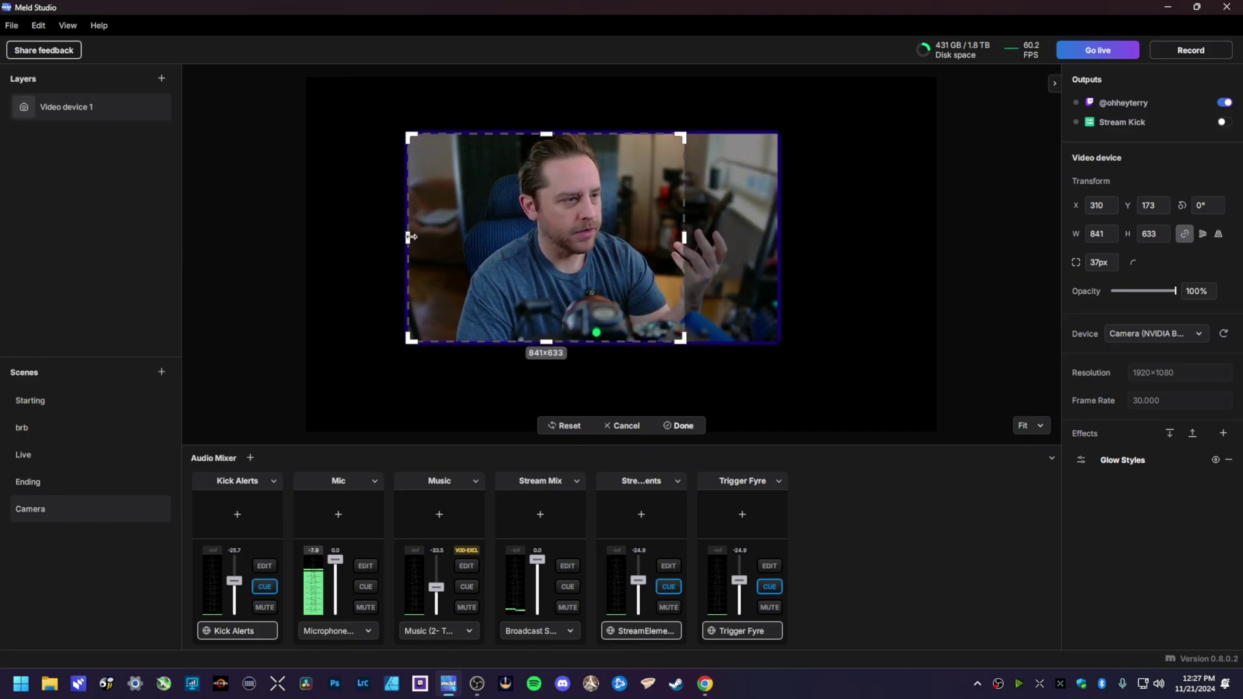
left_click_drag(497, 230, 498, 231)
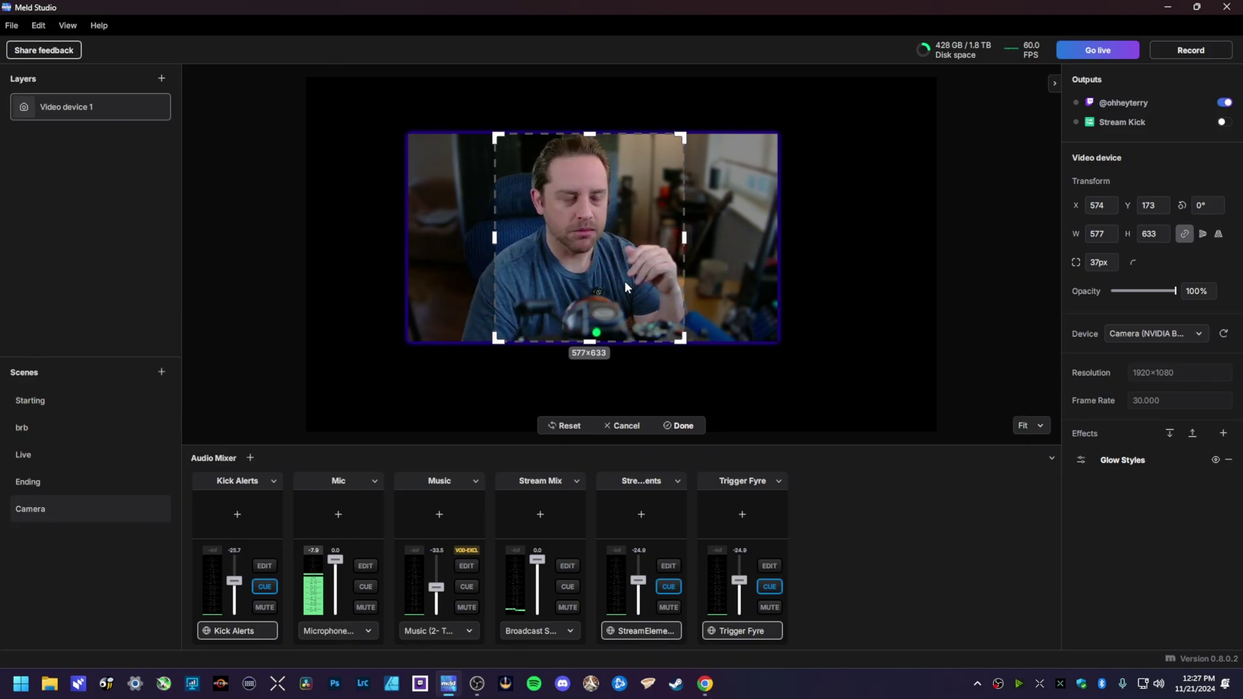
mouse_move(633, 271)
left_mouse_down()
mouse_move(588, 268)
mouse_move(610, 266)
left_mouse_up()
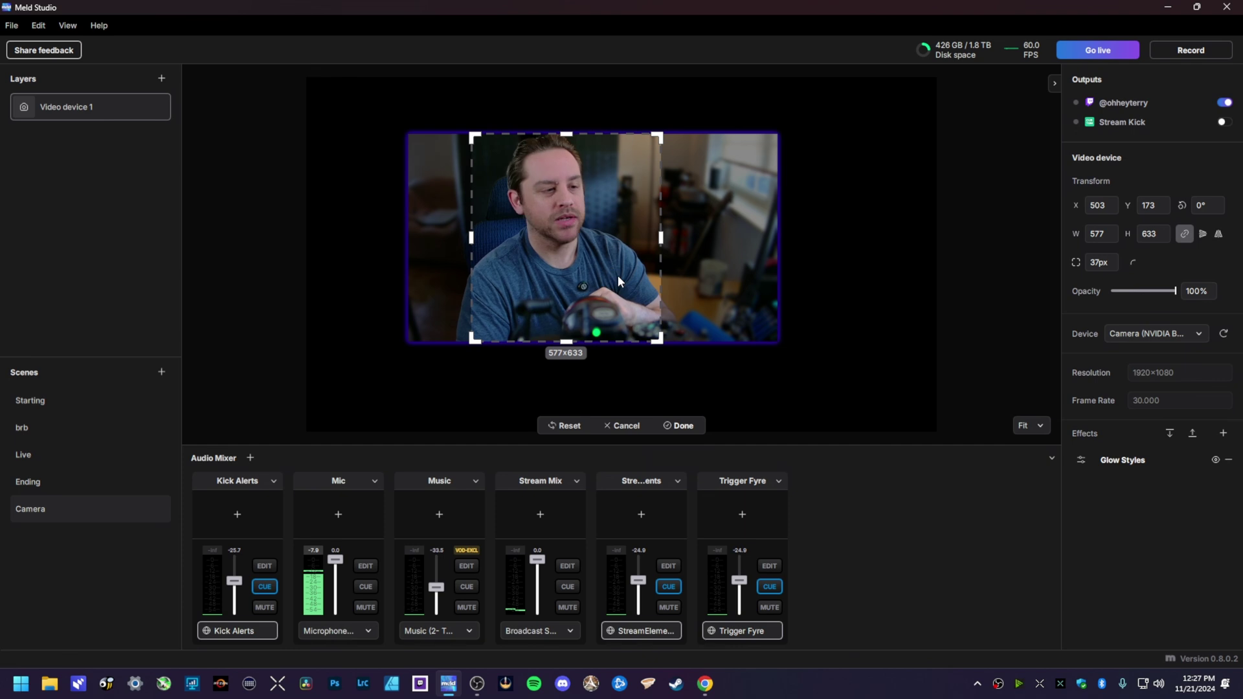
Apply the crop, move the webcam left, and shrink it to 321×353.
left_click(692, 425)
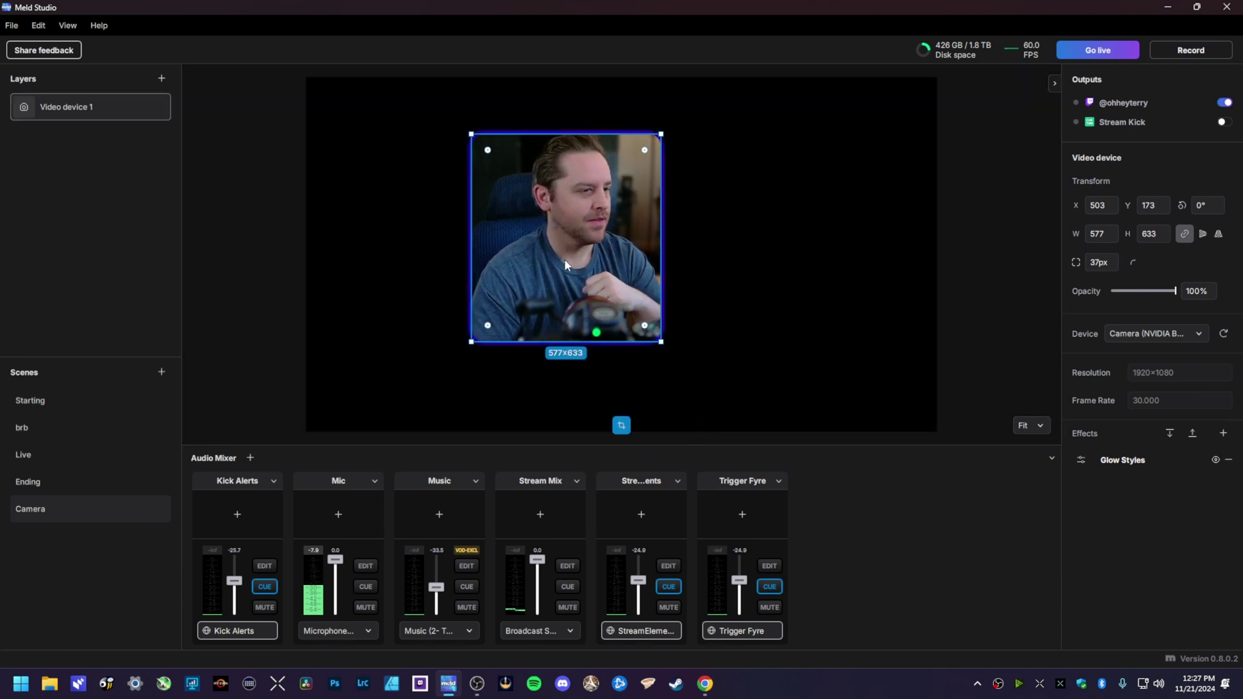
left_click_drag(565, 258, 410, 276)
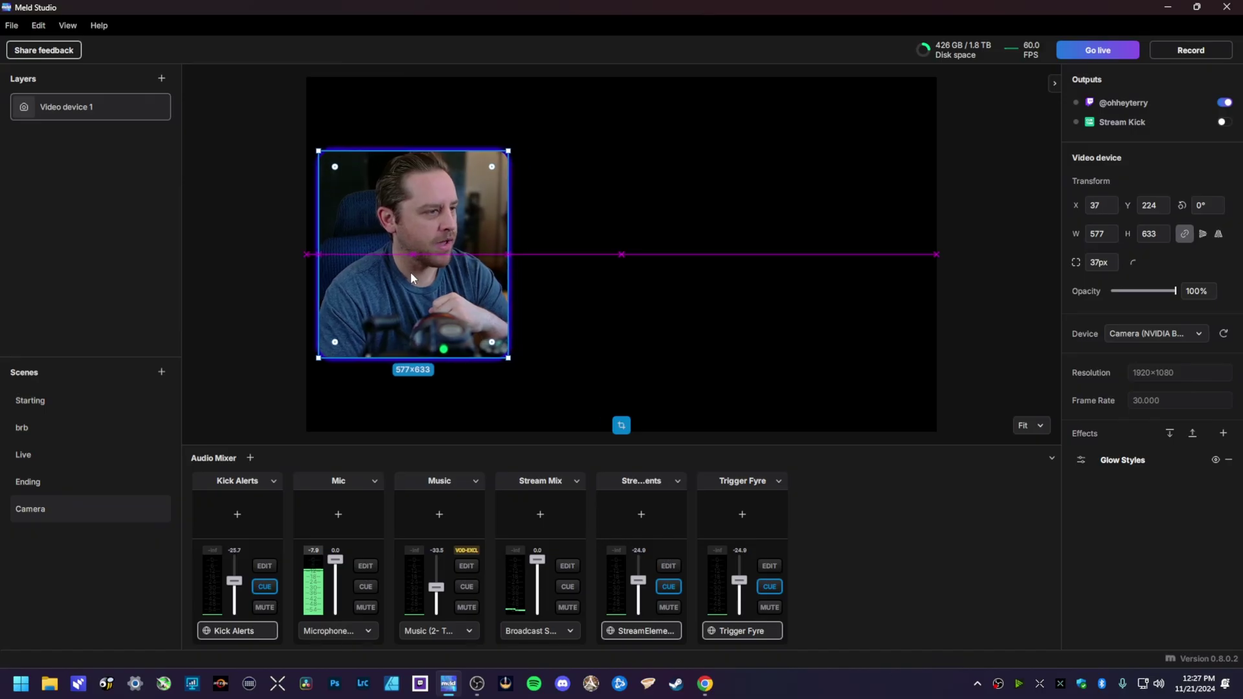
mouse_move(506, 150)
left_mouse_down()
mouse_move(422, 243)
mouse_move(381, 244)
left_mouse_up()
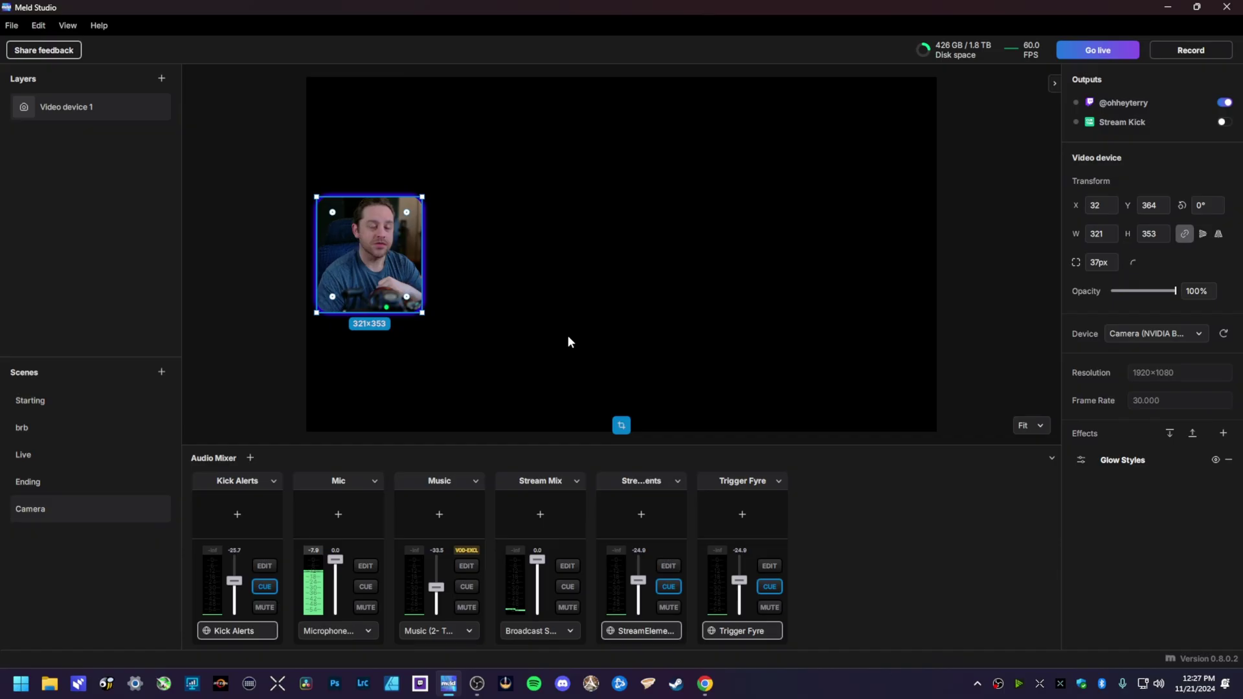